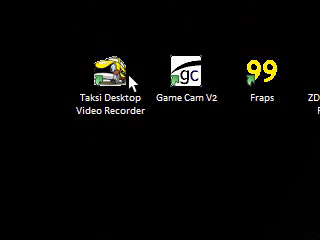
Step: Launch Taksi Desktop Video Recorder and bring up its capture Format settings
{"action": "double_click", "coordinate": [120, 92]}
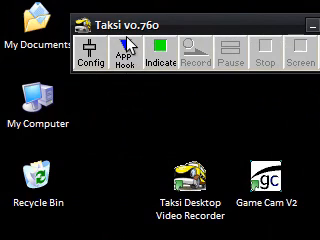
{"action": "left_click", "coordinate": [92, 58]}
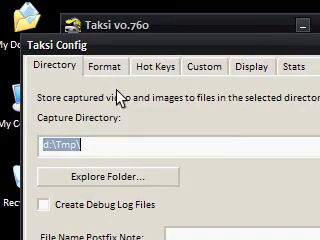
{"action": "left_click", "coordinate": [110, 68]}
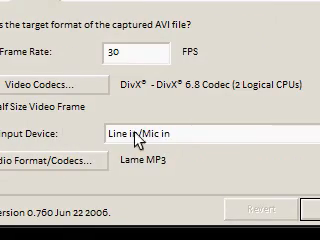
Step: Set the audio input device to Line in/Mic in, dismissing the audio-not-working warnings
{"action": "left_click", "coordinate": [236, 133]}
{"action": "left_click", "coordinate": [155, 122]}
{"action": "left_click", "coordinate": [155, 62]}
{"action": "left_click", "coordinate": [165, 107]}
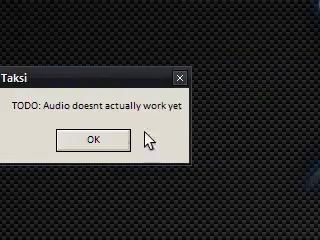
{"action": "left_click", "coordinate": [93, 139]}
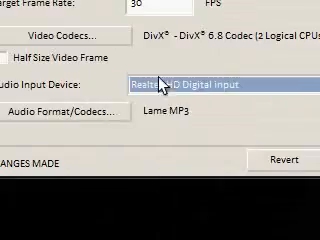
{"action": "left_click", "coordinate": [148, 88]}
{"action": "left_click", "coordinate": [152, 141]}
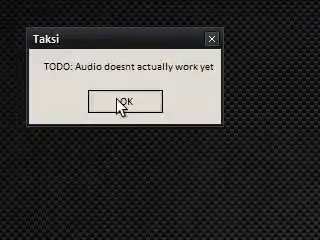
{"action": "left_click", "coordinate": [125, 100]}
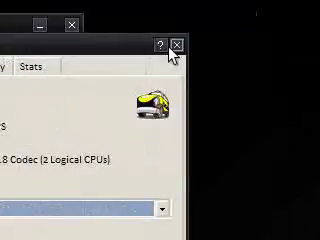
Step: Review the Hot Keys assignments (F6 start, F7 pause, F8 stop) and close the Config dialog
{"action": "left_click", "coordinate": [176, 45]}
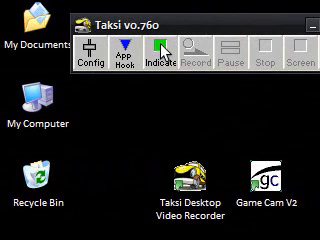
{"action": "left_click", "coordinate": [90, 50]}
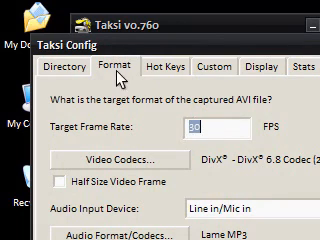
{"action": "left_click", "coordinate": [164, 66]}
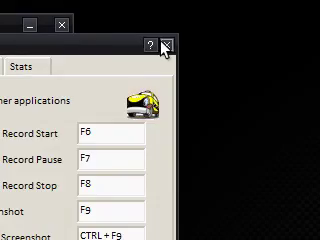
{"action": "left_click", "coordinate": [167, 46]}
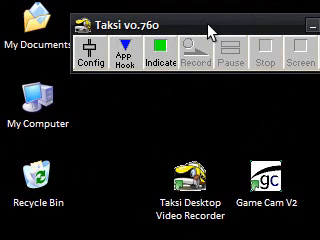
{"action": "left_click", "coordinate": [249, 25]}
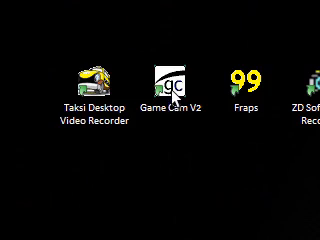
{"action": "double_click", "coordinate": [172, 90]}
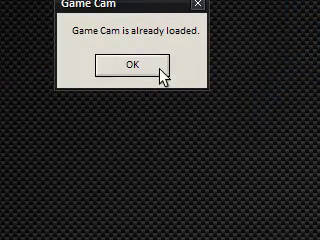
{"action": "left_click", "coordinate": [132, 65]}
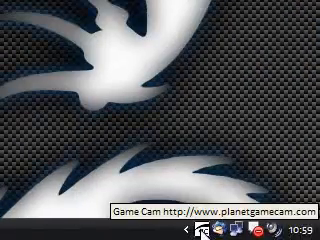
{"action": "right_click", "coordinate": [202, 232]}
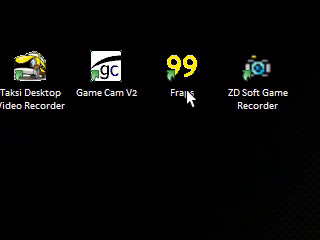
Step: Launch Fraps and move its window lower to review the overlay and capture settings
{"action": "left_click", "coordinate": [185, 90]}
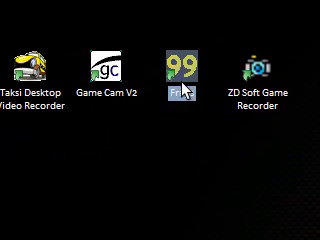
{"action": "double_click", "coordinate": [183, 88]}
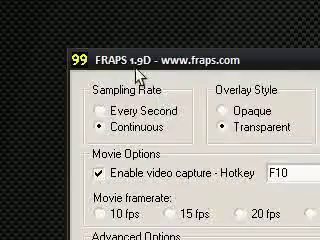
{"action": "left_click_drag", "start_coordinate": [140, 75], "coordinate": [148, 126]}
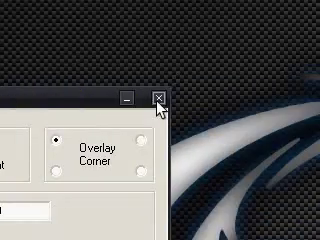
Step: Quit Fraps and confirm, leaving only the desktop
{"action": "left_click", "coordinate": [158, 99]}
{"action": "left_click", "coordinate": [141, 111]}
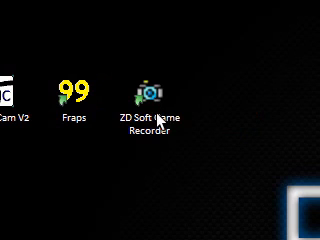
Step: Launch ZD Soft Game Recorder and dismiss the F10 hotkey registration failure
{"action": "left_click", "coordinate": [157, 120]}
{"action": "double_click", "coordinate": [157, 120]}
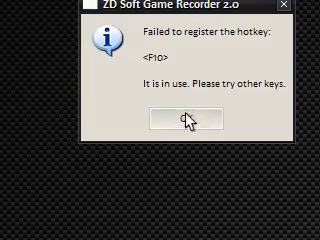
{"action": "left_click", "coordinate": [186, 120]}
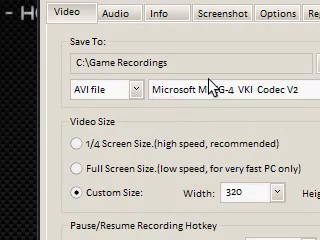
Step: Choose the DivX 6.8 codec and keep the video frame rate at 20 fps
{"action": "left_click", "coordinate": [212, 88]}
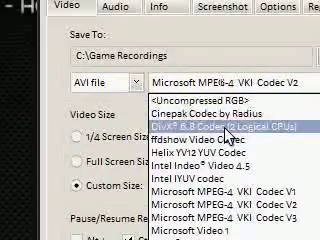
{"action": "left_click", "coordinate": [230, 128]}
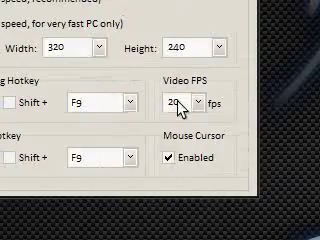
{"action": "left_click", "coordinate": [198, 103]}
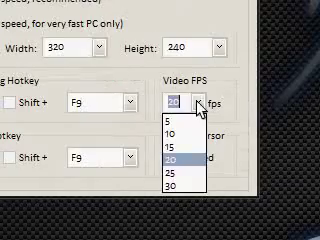
{"action": "left_click", "coordinate": [185, 160]}
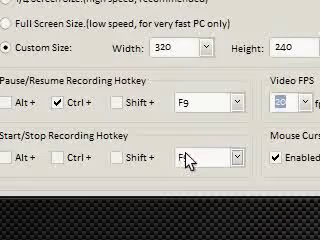
Step: Make F12 the start/stop recording hotkey
{"action": "left_click", "coordinate": [236, 157]}
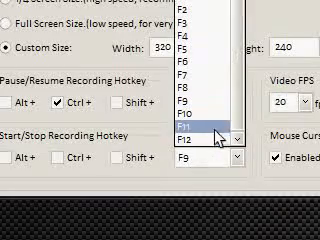
{"action": "left_click", "coordinate": [203, 140]}
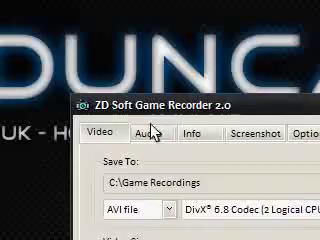
{"action": "left_click", "coordinate": [148, 133]}
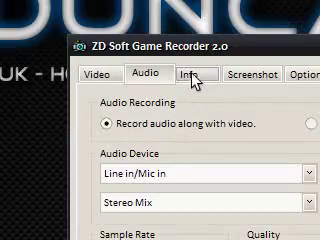
{"action": "left_click", "coordinate": [189, 75]}
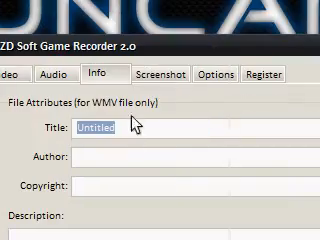
{"action": "left_click", "coordinate": [160, 75]}
{"action": "left_click", "coordinate": [215, 8]}
{"action": "left_click", "coordinate": [263, 8]}
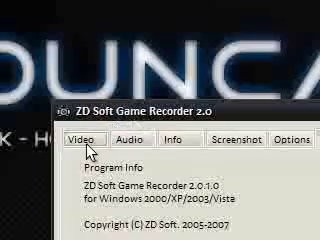
Step: Return to the video settings, then deselect the Project Torque desktop shortcut
{"action": "left_click", "coordinate": [82, 139]}
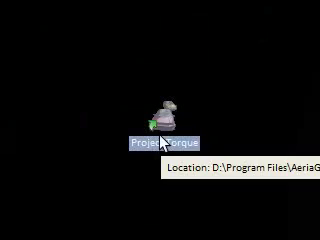
{"action": "left_click", "coordinate": [213, 137]}
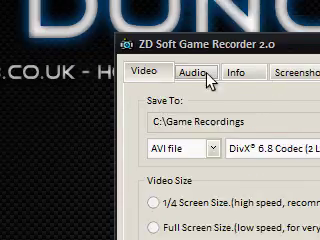
Step: Move the ZD Soft Game Recorder window lower on the desktop before recording Project Torque
{"action": "left_click_drag", "start_coordinate": [153, 46], "coordinate": [153, 110]}
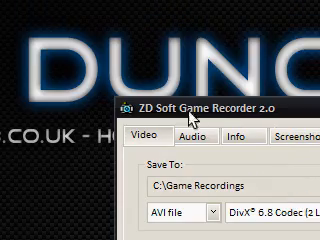